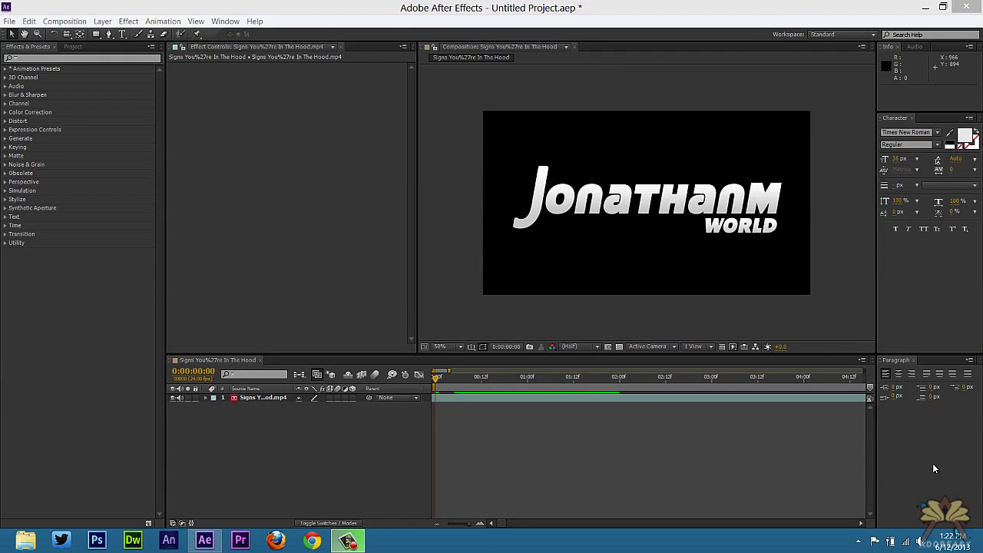
Step: Search the effects and presets for "light burst"
{"action": "left_click", "coordinate": [46, 59]}
{"action": "type", "text": "light b"}
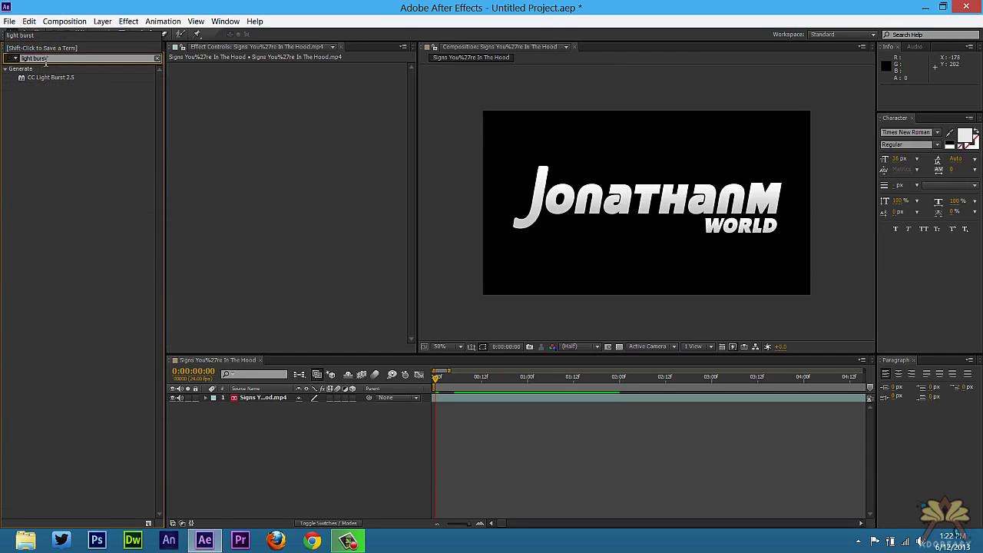
{"action": "type", "text": "urst"}
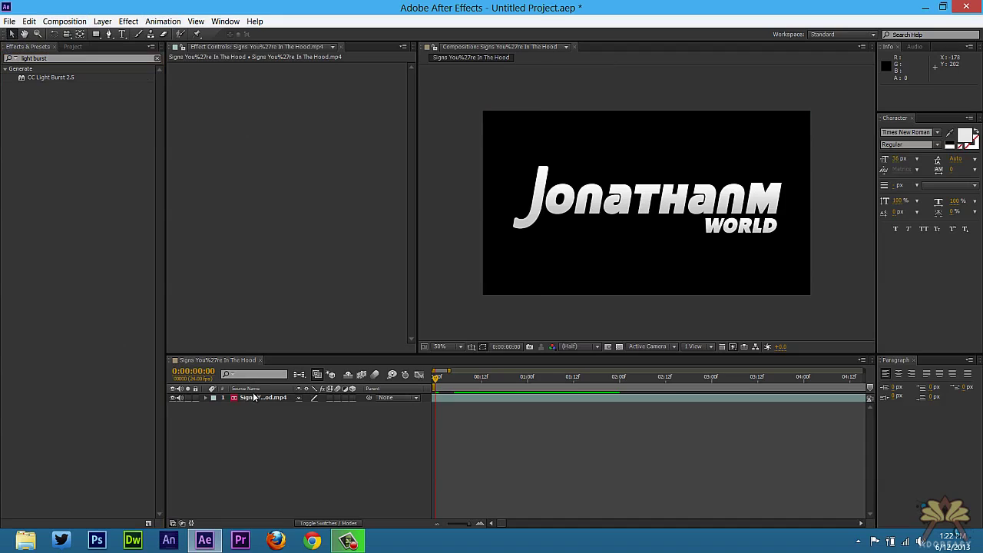
Step: Add an adjustment layer above the Signs video layer and apply CC Light Burst 2.5 to it
{"action": "left_click", "coordinate": [253, 397]}
{"action": "left_click", "coordinate": [103, 20]}
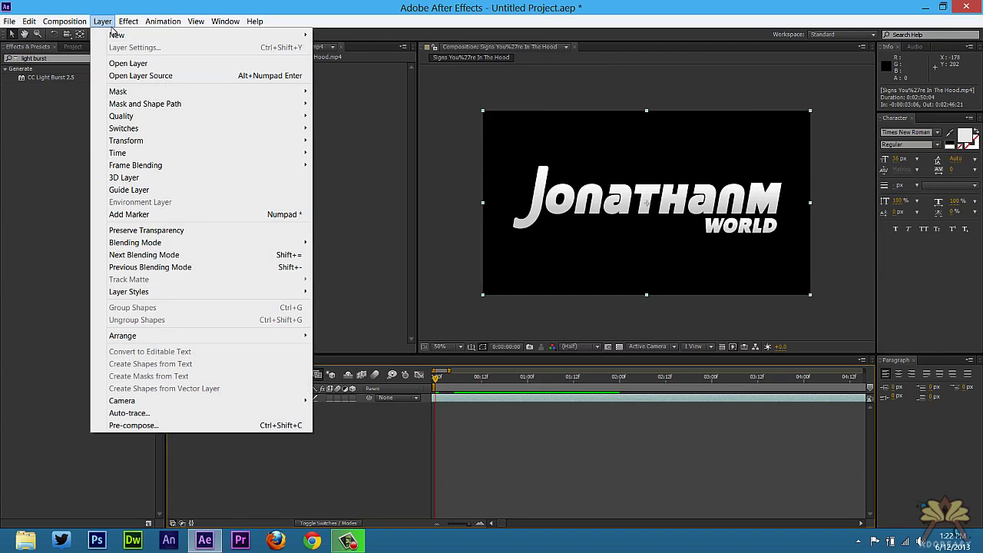
{"action": "mouse_move", "coordinate": [120, 35]}
{"action": "left_click", "coordinate": [358, 109]}
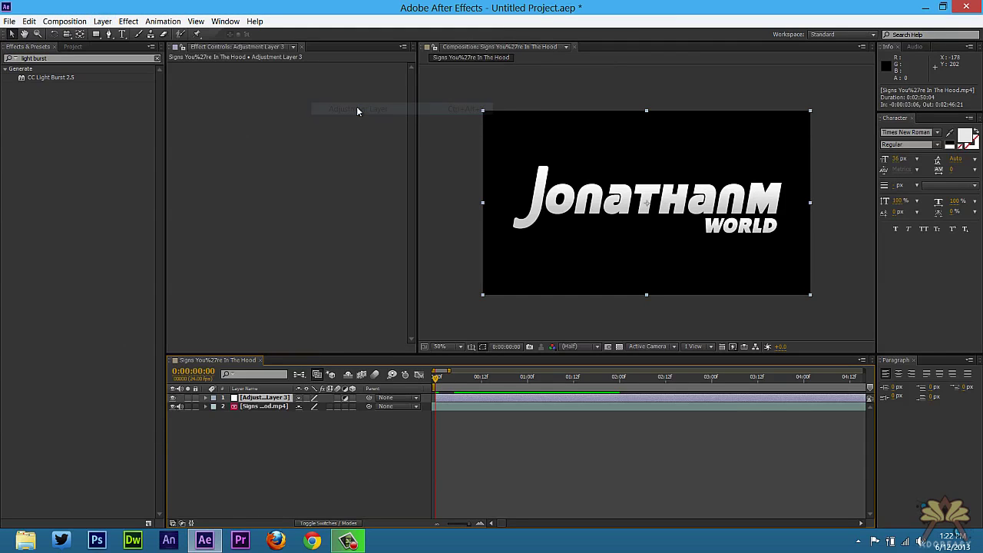
{"action": "left_click", "coordinate": [45, 78]}
{"action": "left_click_drag", "start_coordinate": [240, 295], "coordinate": [220, 399]}
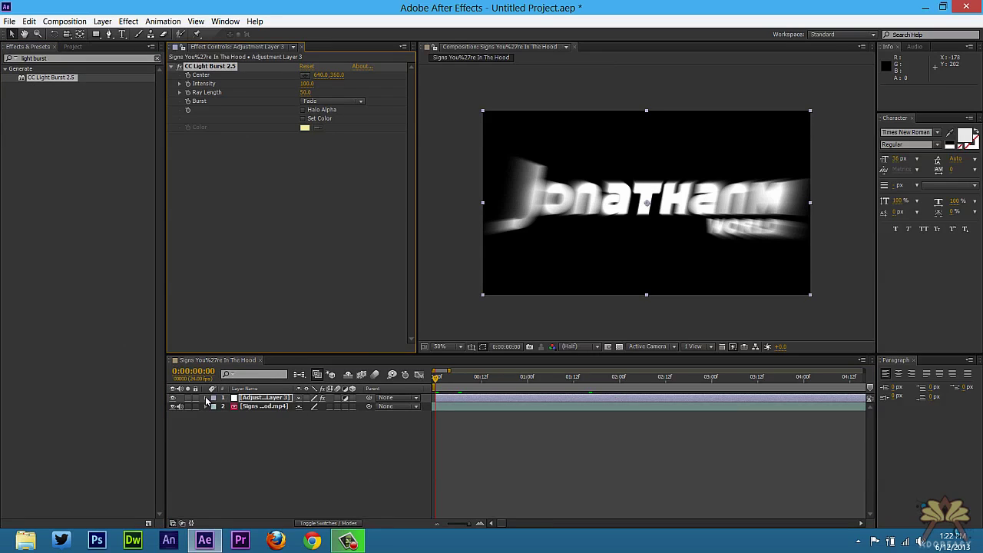
Step: Enable keyframing for the light burst's Ray Length at frame 0 and set its value to 0
{"action": "left_click", "coordinate": [206, 398]}
{"action": "left_click", "coordinate": [214, 415]}
{"action": "left_click", "coordinate": [215, 415]}
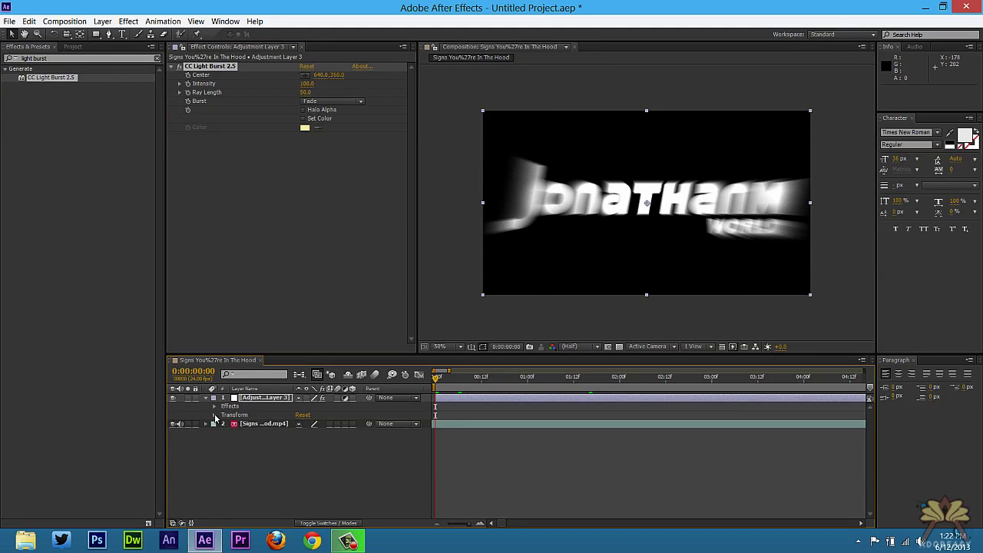
{"action": "left_click", "coordinate": [215, 406]}
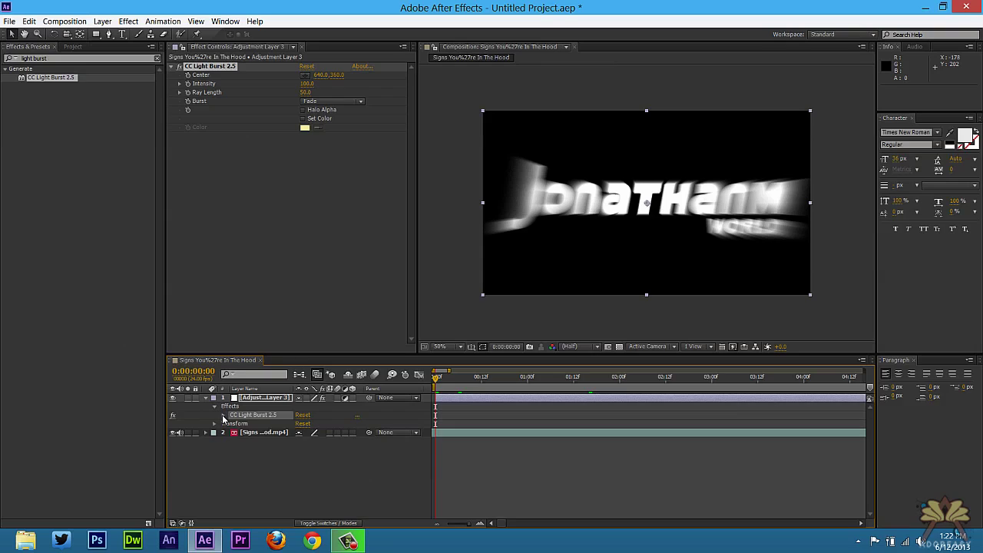
{"action": "left_click", "coordinate": [223, 415]}
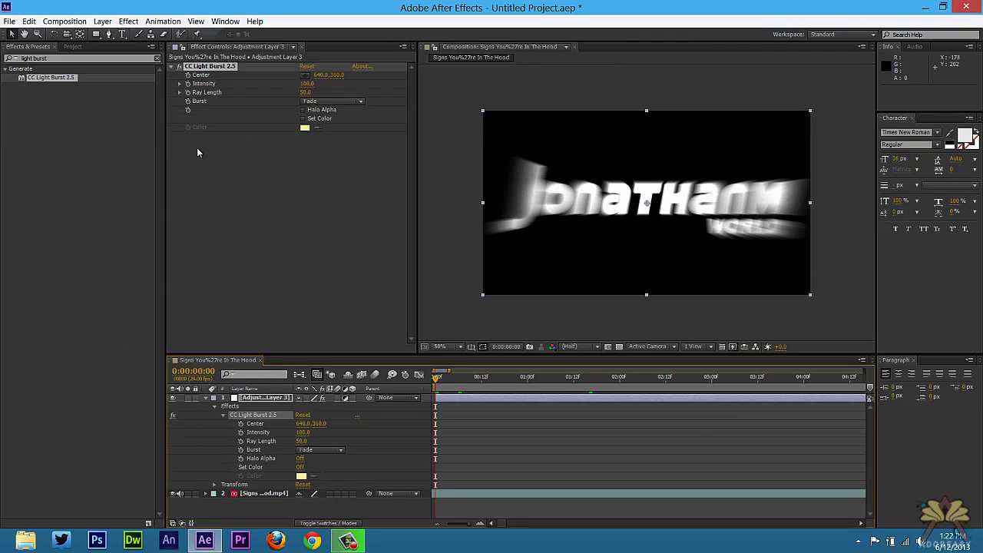
{"action": "left_click", "coordinate": [240, 442]}
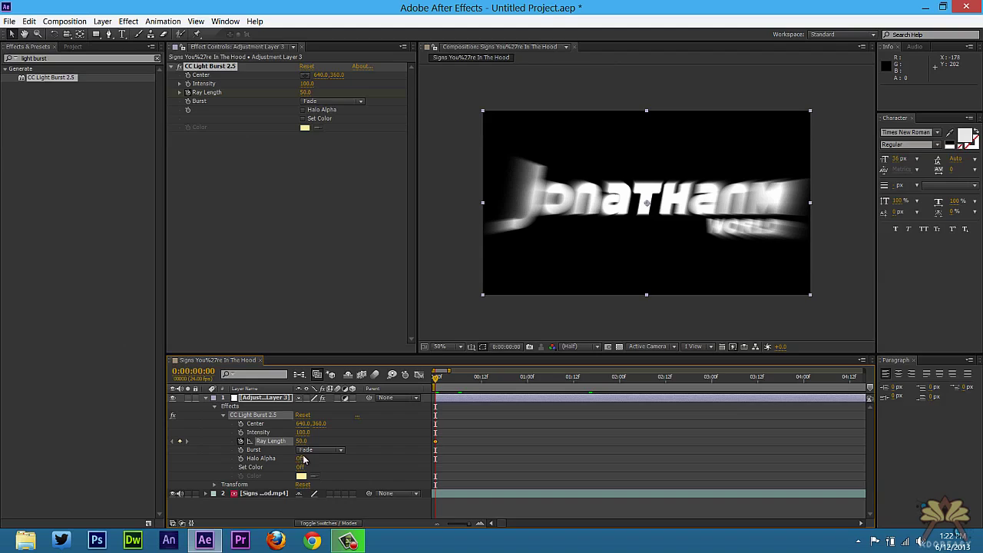
{"action": "left_click", "coordinate": [301, 442]}
{"action": "type", "text": "0"}
{"action": "key", "text": "Return"}
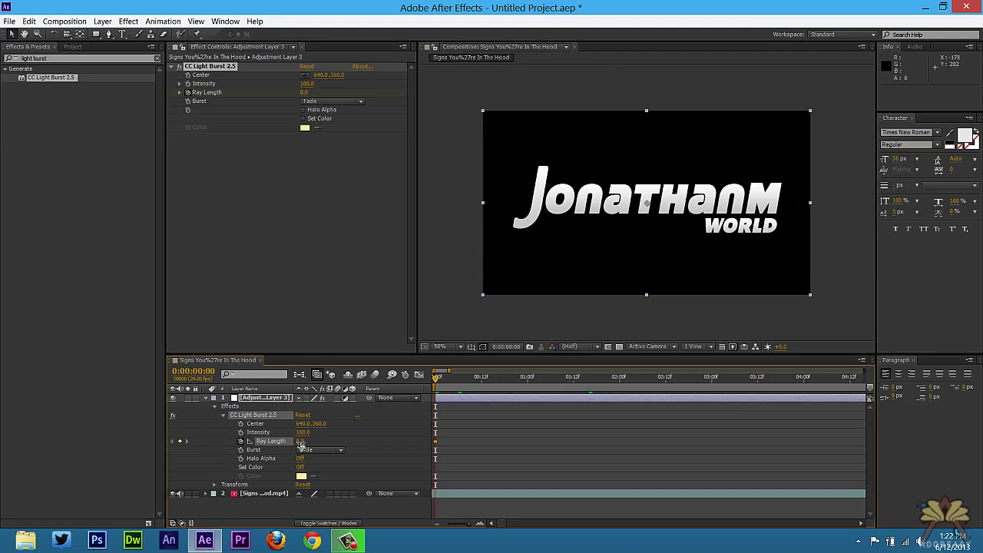
Step: Add a Ray Length keyframe of 175 at frame 2 and scrub ahead to frame 4
{"action": "left_click_drag", "start_coordinate": [437, 379], "coordinate": [444, 379]}
{"action": "left_click", "coordinate": [301, 441]}
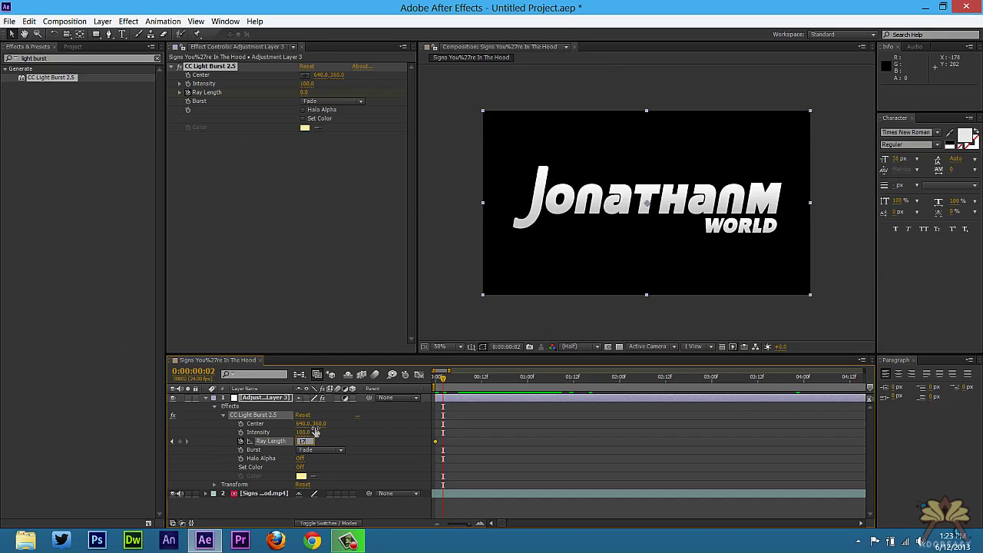
{"action": "type", "text": "175"}
{"action": "key", "text": "Return"}
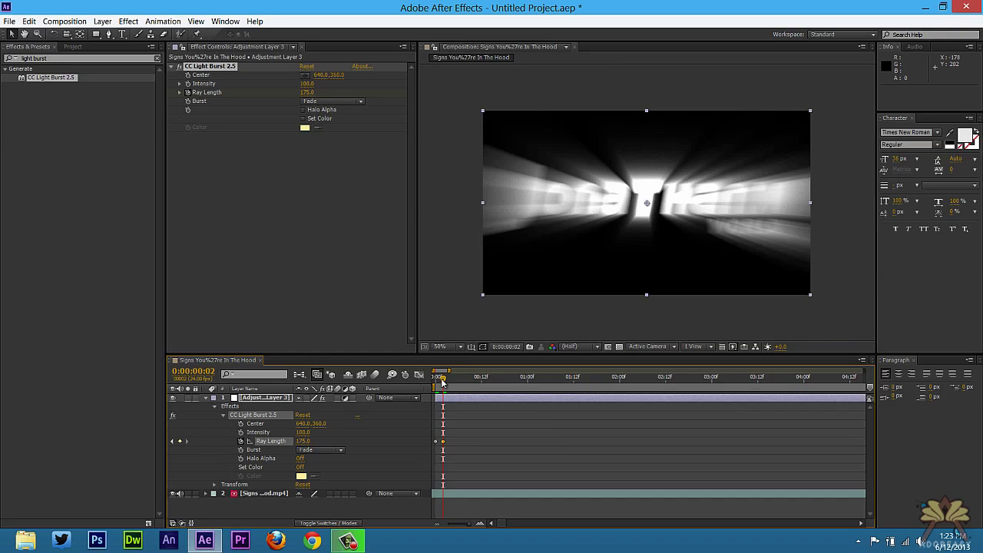
{"action": "mouse_move", "coordinate": [444, 379]}
{"action": "left_mouse_down"}
{"action": "mouse_move", "coordinate": [433, 382]}
{"action": "mouse_move", "coordinate": [454, 382]}
{"action": "left_mouse_up"}
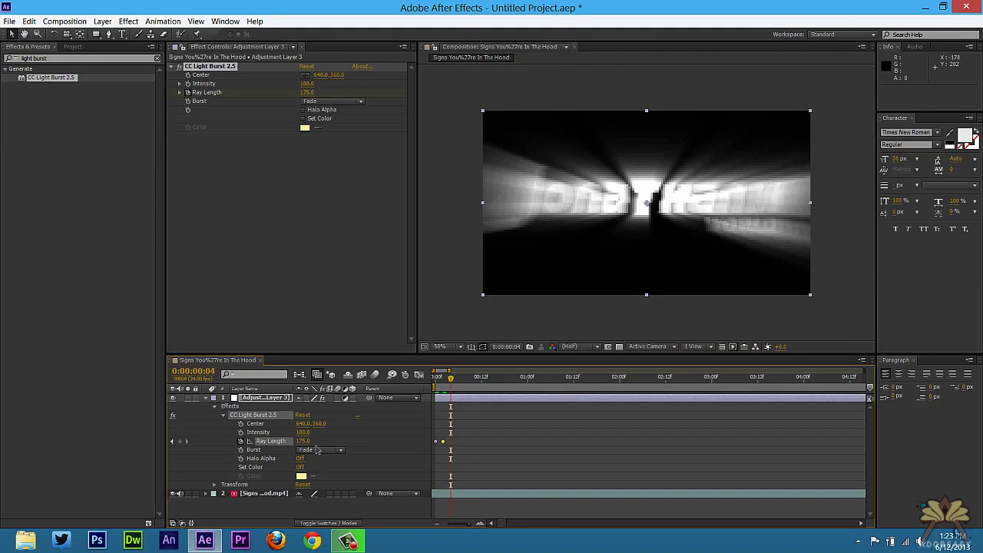
Step: Keyframe the adjustment layer's Opacity at 100% on frame 0 and 0% on frame 2
{"action": "left_click", "coordinate": [215, 406]}
{"action": "left_click", "coordinate": [214, 415]}
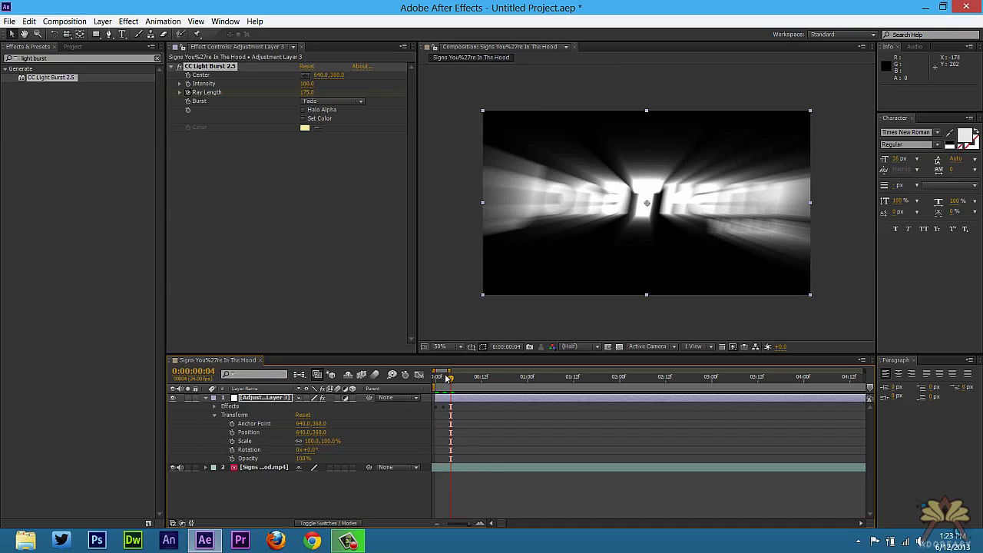
{"action": "left_click_drag", "start_coordinate": [447, 379], "coordinate": [436, 379]}
{"action": "left_click", "coordinate": [232, 459]}
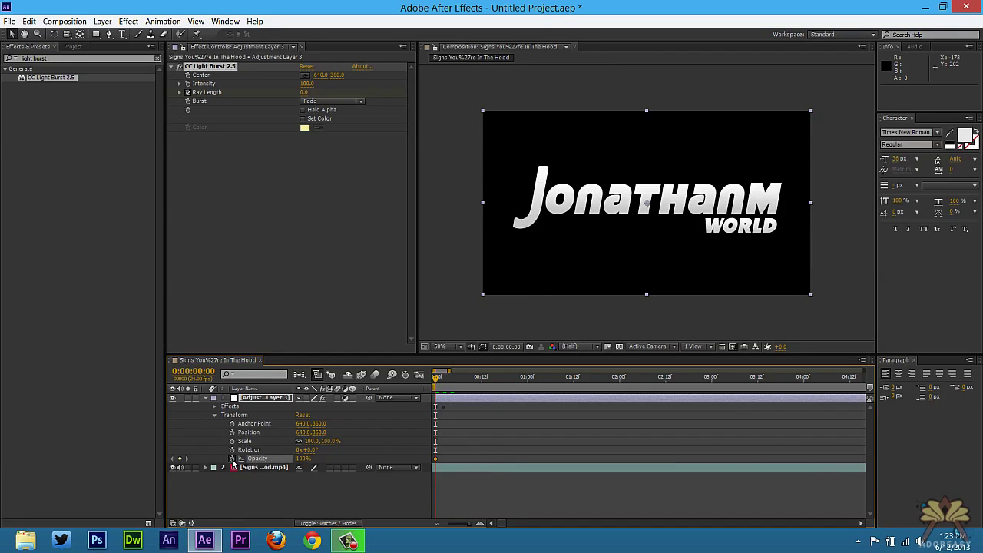
{"action": "left_click_drag", "start_coordinate": [437, 378], "coordinate": [444, 382]}
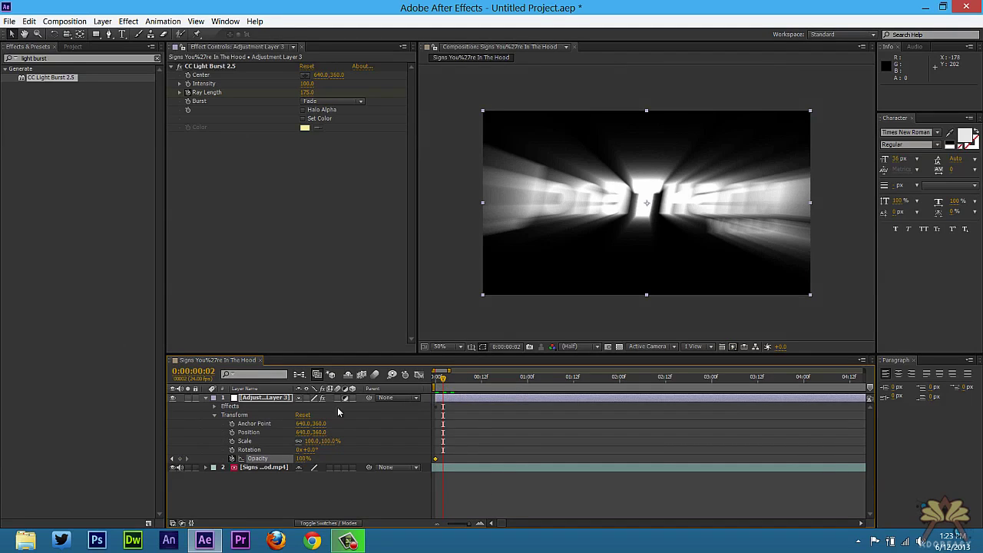
{"action": "left_click", "coordinate": [304, 459]}
{"action": "key", "text": "Return"}
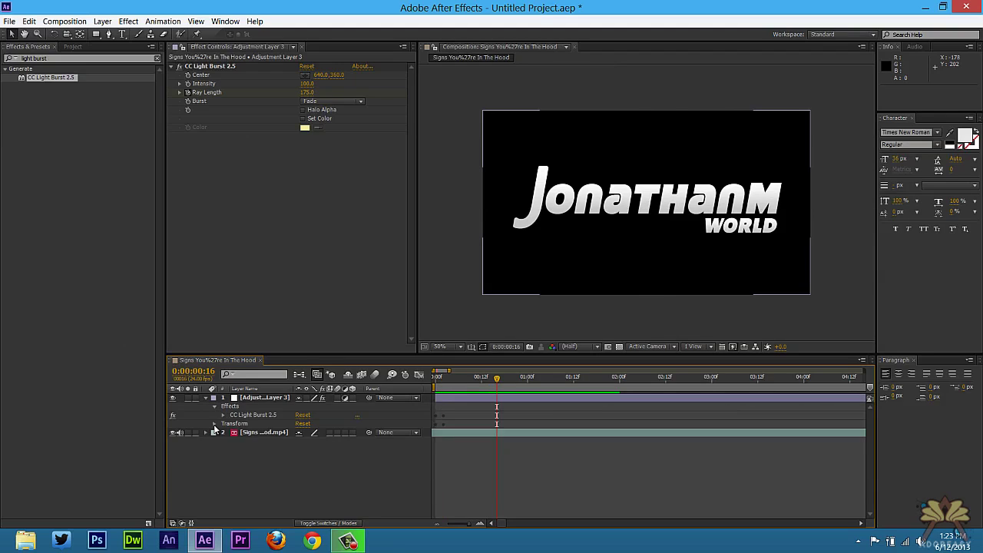
Step: Move the last Ray Length and Opacity keyframes together to frame 7 and preview the animation from the start
{"action": "left_click", "coordinate": [214, 424]}
{"action": "left_click", "coordinate": [215, 406]}
{"action": "left_click", "coordinate": [213, 406]}
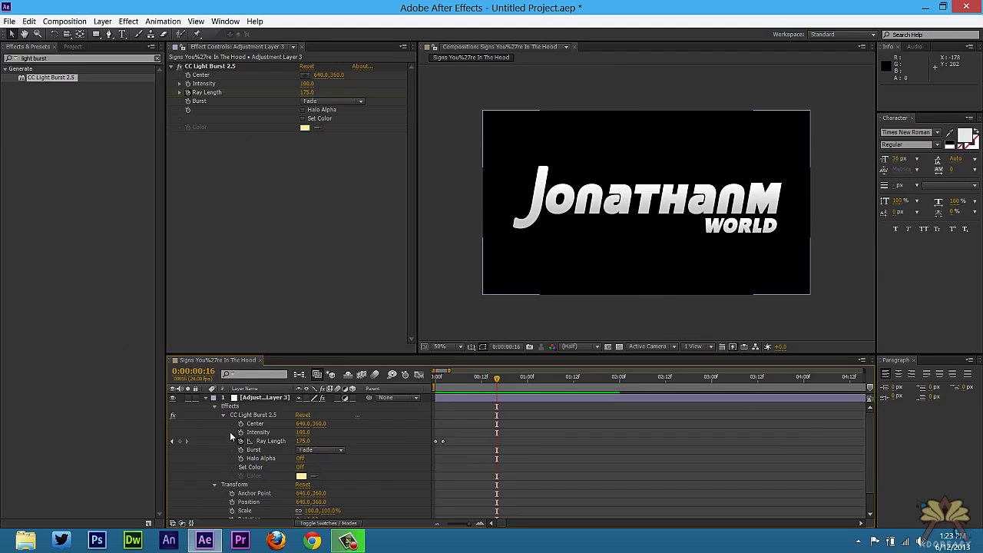
{"action": "scroll", "coordinate": [384, 454], "scroll_direction": "down", "scroll_amount": 3}
{"action": "left_click_drag", "start_coordinate": [461, 408], "coordinate": [440, 522]}
{"action": "left_click_drag", "start_coordinate": [442, 418], "coordinate": [454, 419]}
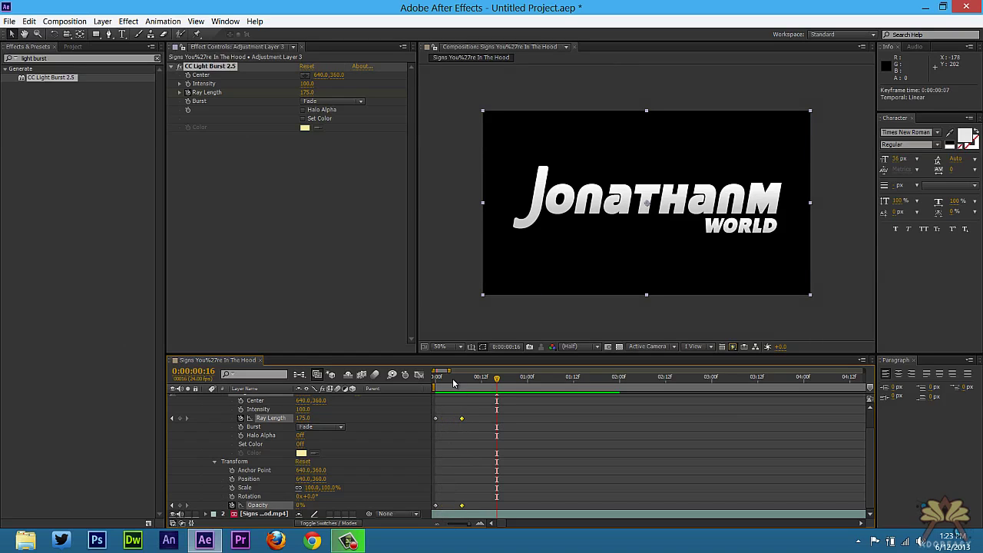
{"action": "left_click_drag", "start_coordinate": [451, 382], "coordinate": [429, 381]}
{"action": "key", "text": "space"}
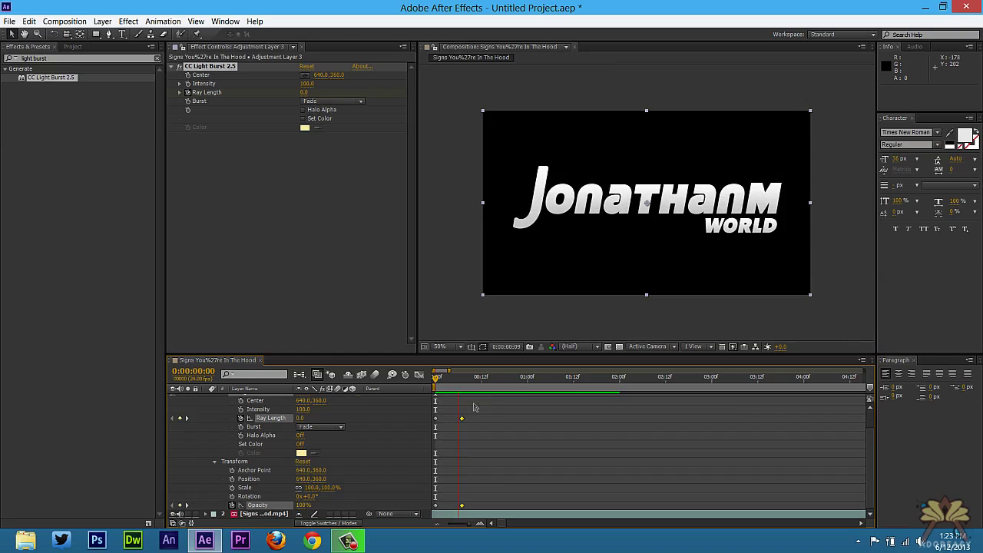
Step: Shift the last Ray Length and Opacity keyframes back to frame 4 and preview the flash from the start
{"action": "left_click_drag", "start_coordinate": [461, 419], "coordinate": [452, 420]}
{"action": "left_click_drag", "start_coordinate": [441, 383], "coordinate": [424, 378]}
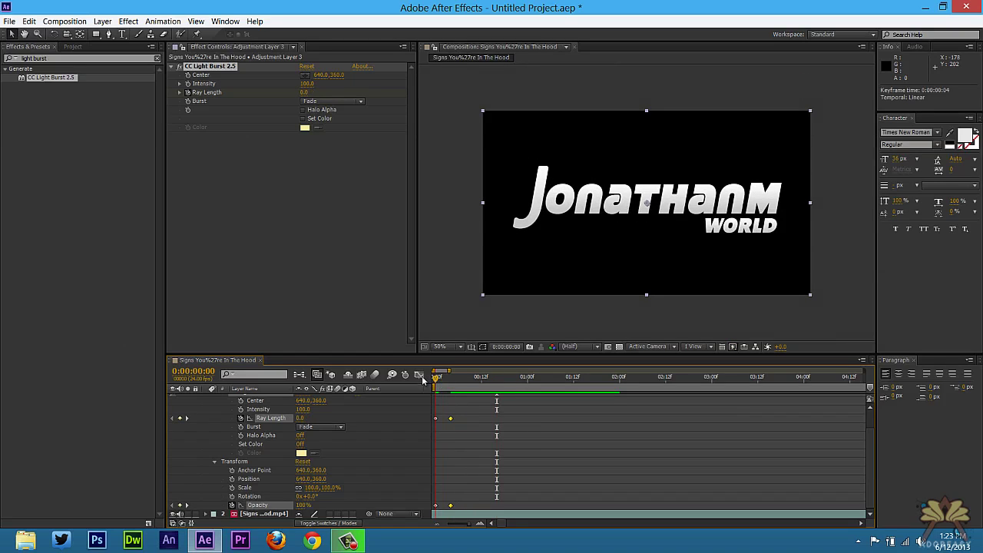
{"action": "key", "text": "space"}
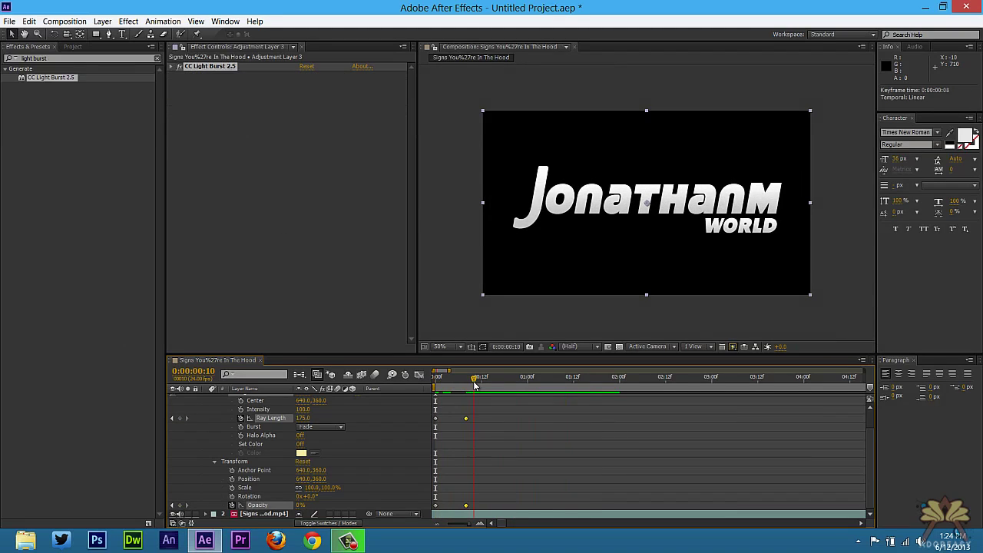
Step: Add Ray Length and Opacity keyframes at frame 5, set that Opacity to 100%, and preview from the start
{"action": "left_click_drag", "start_coordinate": [474, 384], "coordinate": [455, 380]}
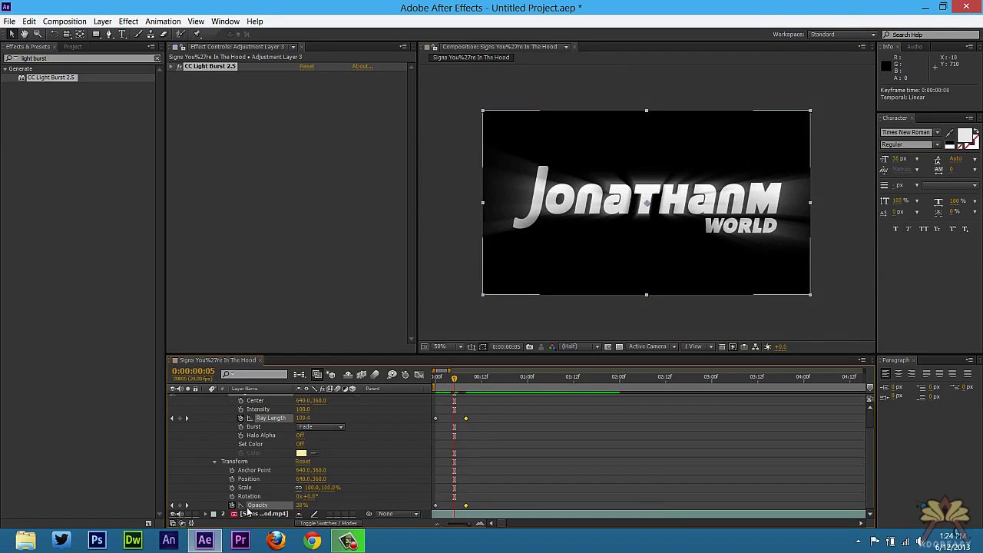
{"action": "left_click", "coordinate": [303, 505]}
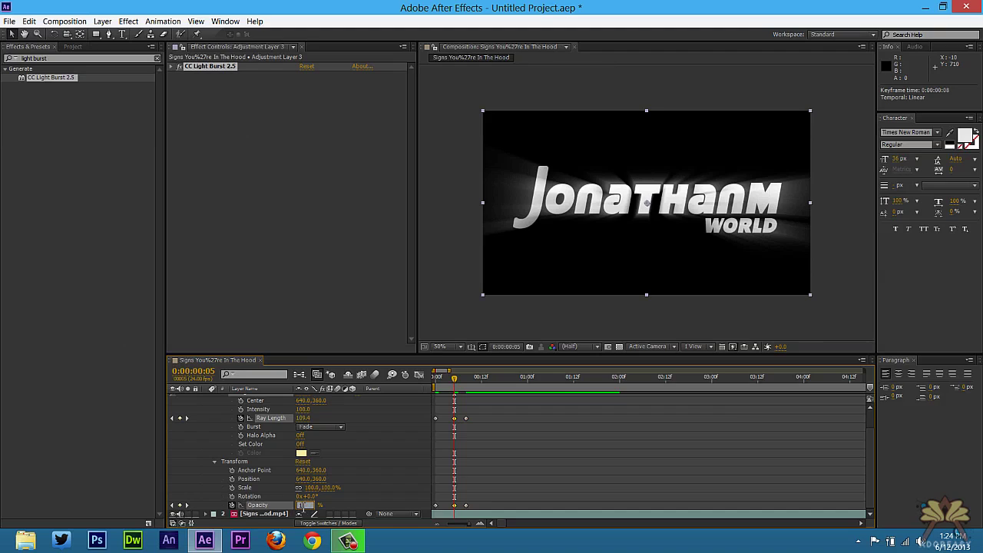
{"action": "type", "text": "100"}
{"action": "key", "text": "Return"}
{"action": "left_click_drag", "start_coordinate": [455, 379], "coordinate": [409, 381]}
{"action": "key", "text": "space"}
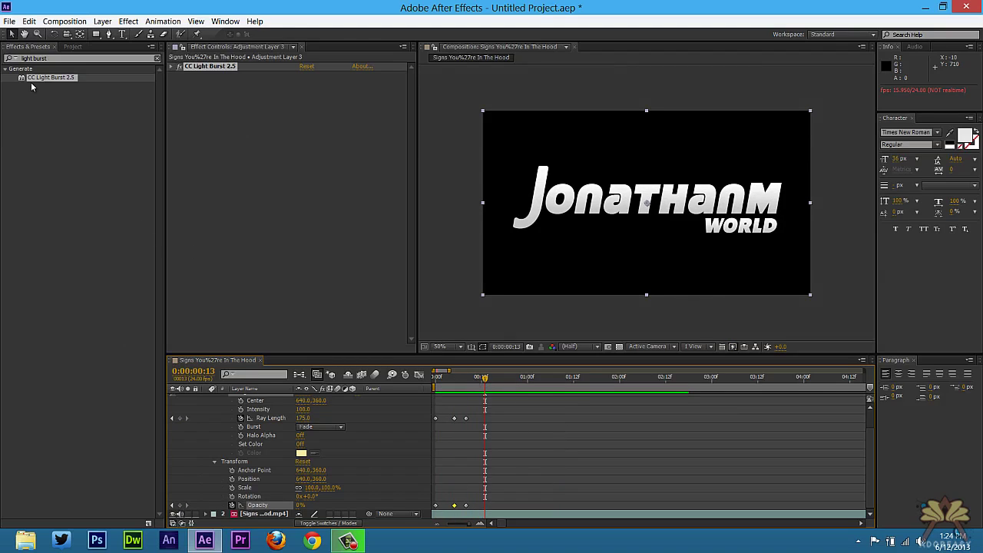
Step: Clear the effects and presets search
{"action": "left_click", "coordinate": [58, 59]}
{"action": "key", "text": "BackSpace"}
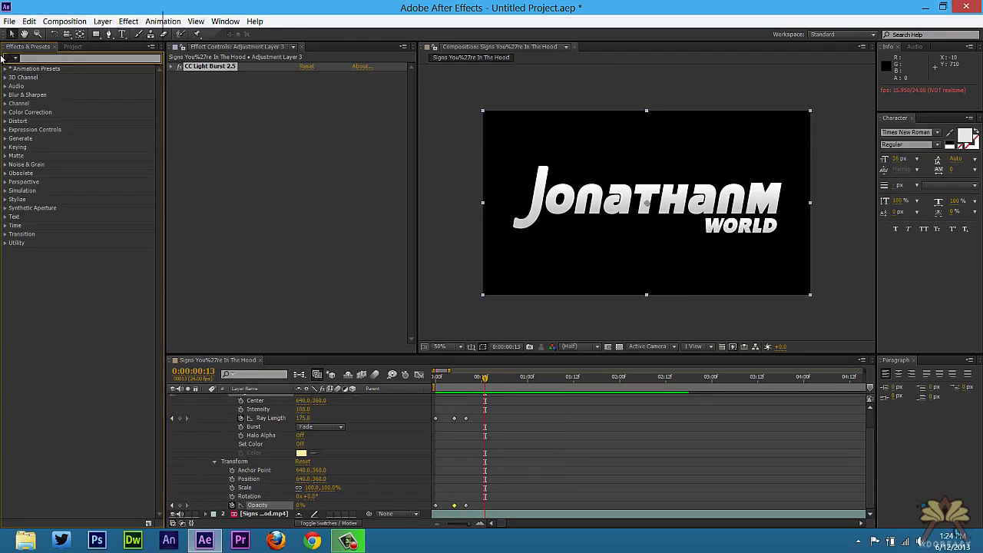
{"action": "left_click", "coordinate": [8, 59]}
Step: Collapse the adjustment layer, select the Signs video layer, and move the current time to 0:00:10:13
{"action": "scroll", "coordinate": [249, 458], "scroll_direction": "up", "scroll_amount": 1}
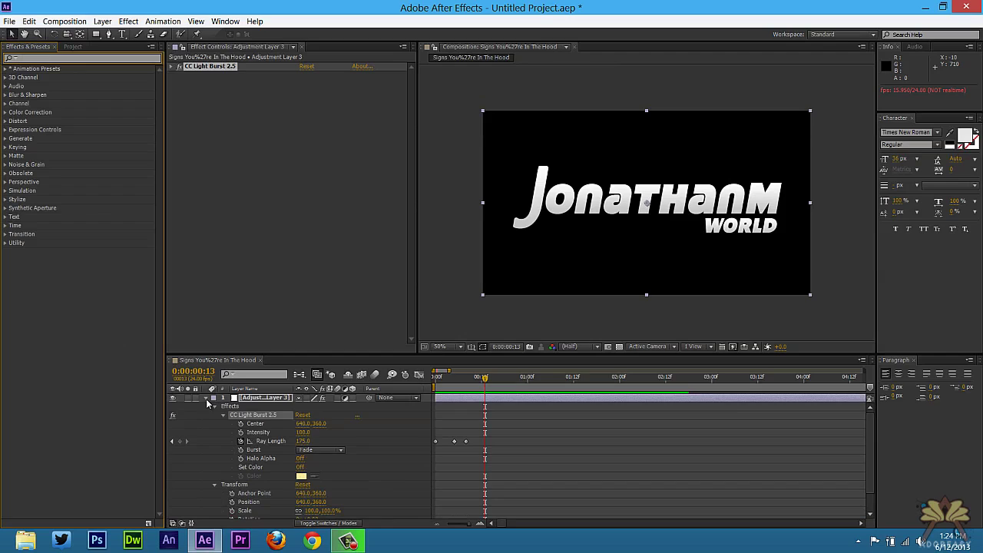
{"action": "left_click", "coordinate": [205, 398]}
{"action": "left_click", "coordinate": [248, 406]}
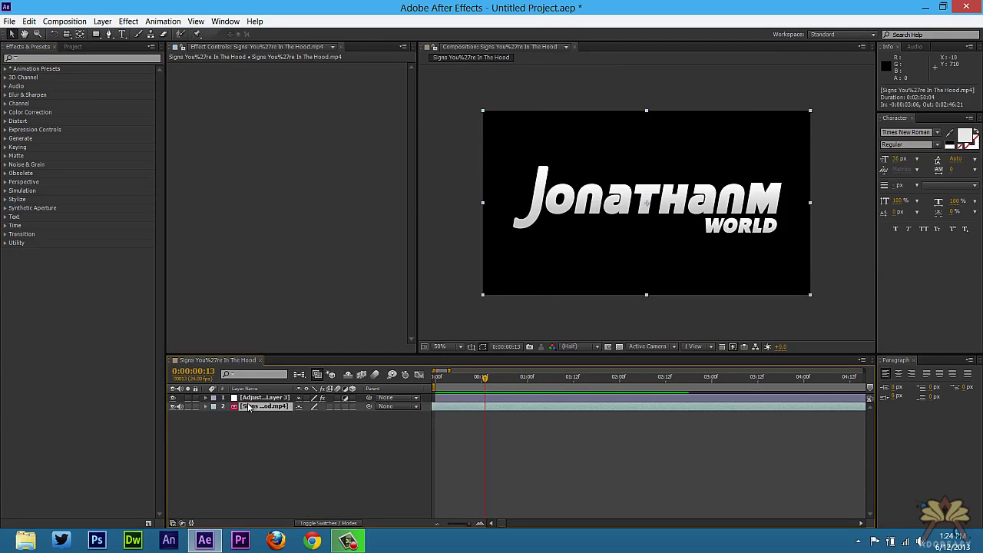
{"action": "left_click_drag", "start_coordinate": [504, 385], "coordinate": [742, 381]}
{"action": "left_click", "coordinate": [467, 527]}
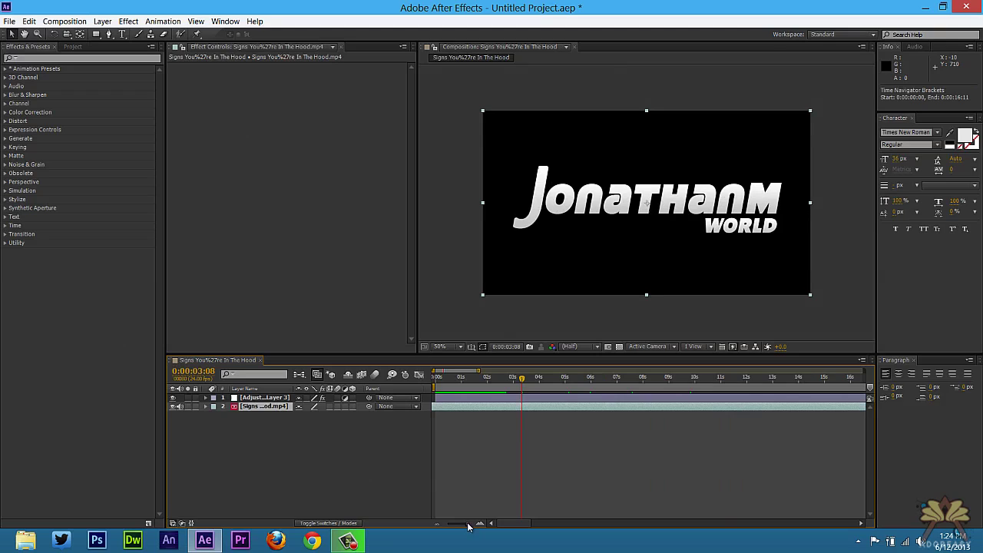
{"action": "left_click", "coordinate": [571, 380]}
{"action": "left_click_drag", "start_coordinate": [681, 377], "coordinate": [689, 377]}
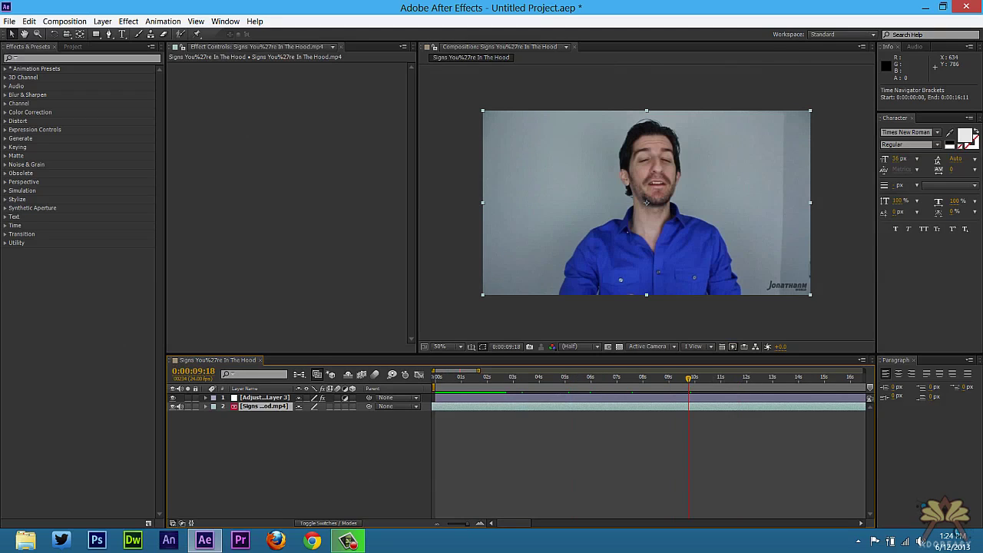
{"action": "left_click", "coordinate": [709, 378]}
Step: Search the presets for "smoke", then apply Smoke Rising to a new adjustment layer above the others
{"action": "left_click", "coordinate": [66, 58]}
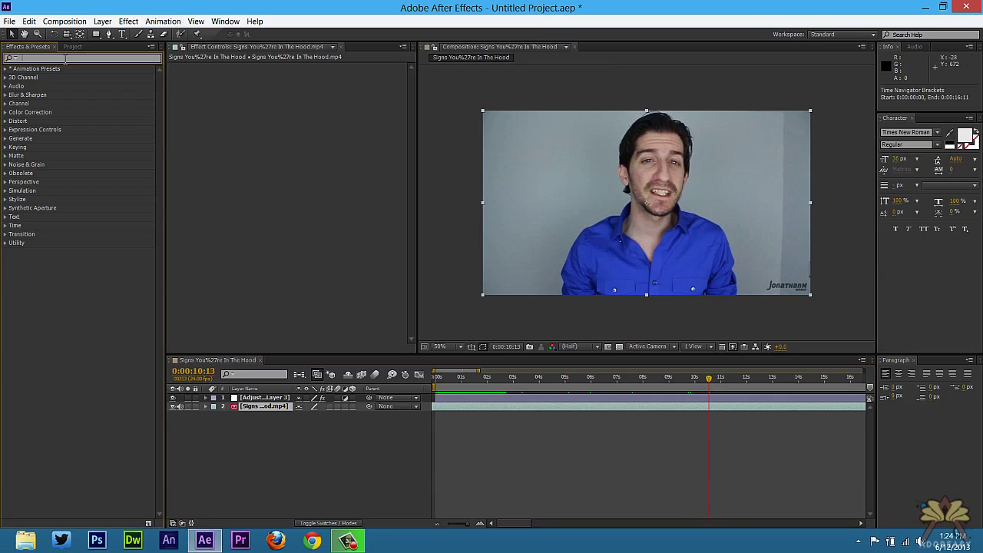
{"action": "type", "text": "smoke"}
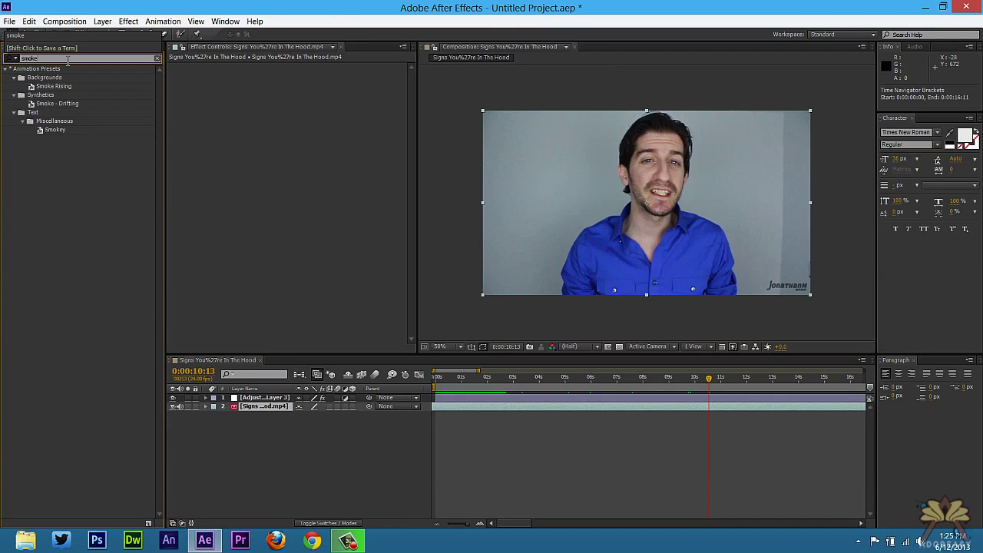
{"action": "left_click", "coordinate": [102, 21]}
{"action": "mouse_move", "coordinate": [110, 33]}
{"action": "left_click", "coordinate": [383, 109]}
{"action": "left_click", "coordinate": [73, 88]}
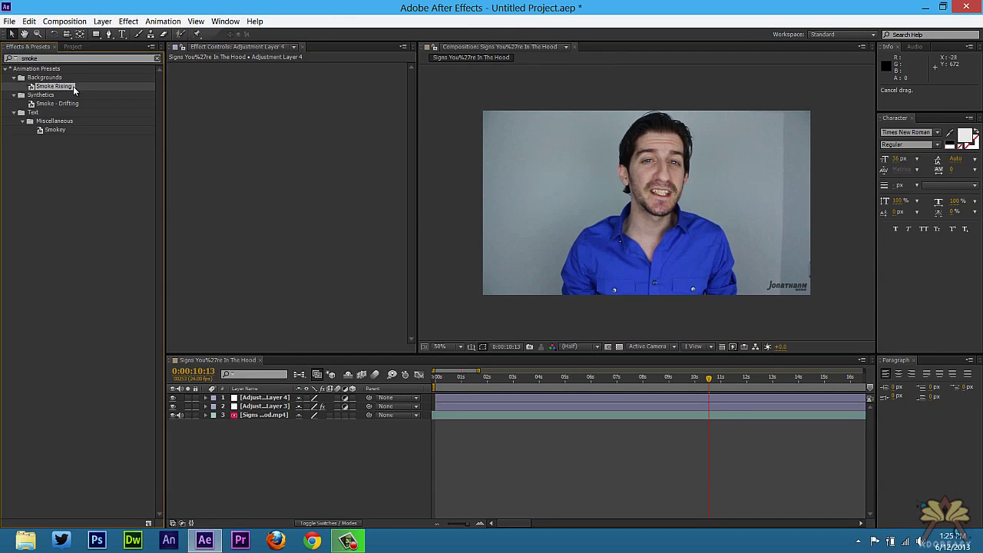
{"action": "left_click_drag", "start_coordinate": [262, 397], "coordinate": [249, 398]}
Step: Start Opacity keyframing on the smoke adjustment layer at the beginning of the timeline with a value of 0%
{"action": "left_click", "coordinate": [206, 398]}
{"action": "key", "text": "Home"}
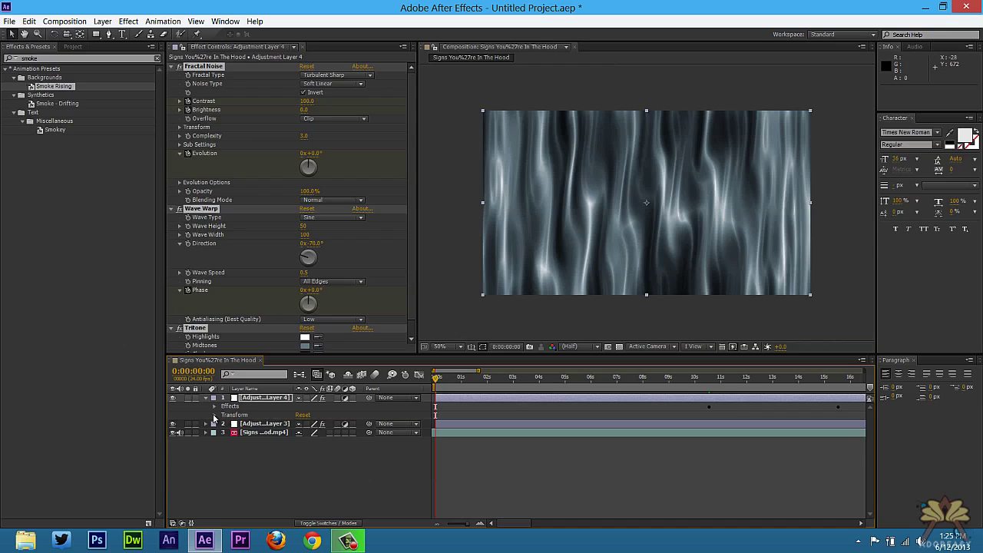
{"action": "left_click", "coordinate": [215, 415]}
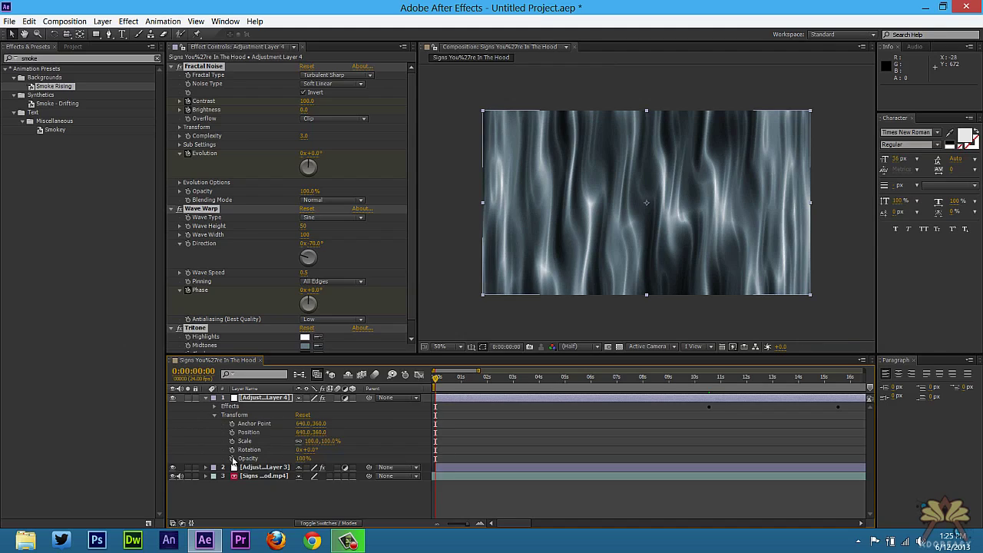
{"action": "left_click", "coordinate": [233, 458]}
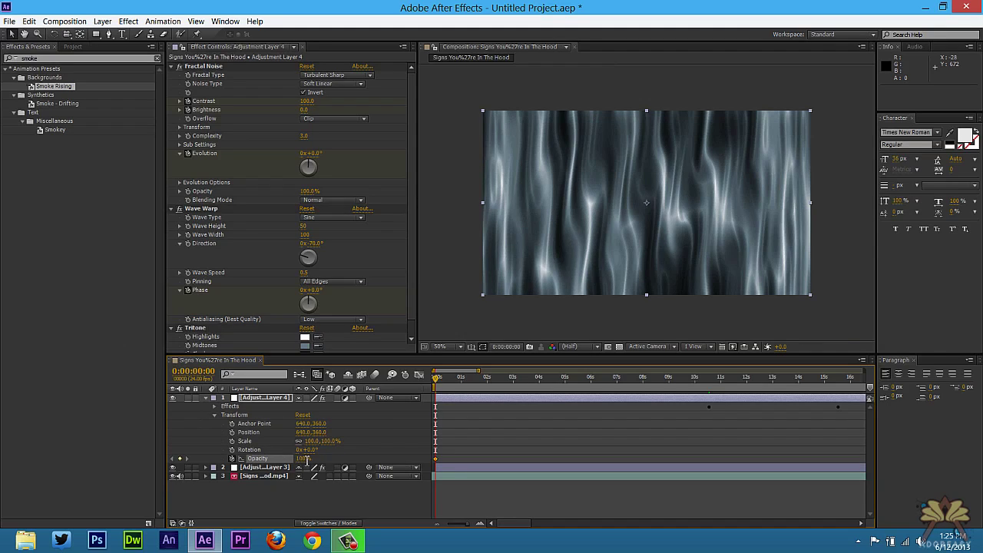
{"action": "type", "text": "0"}
{"action": "key", "text": "Return"}
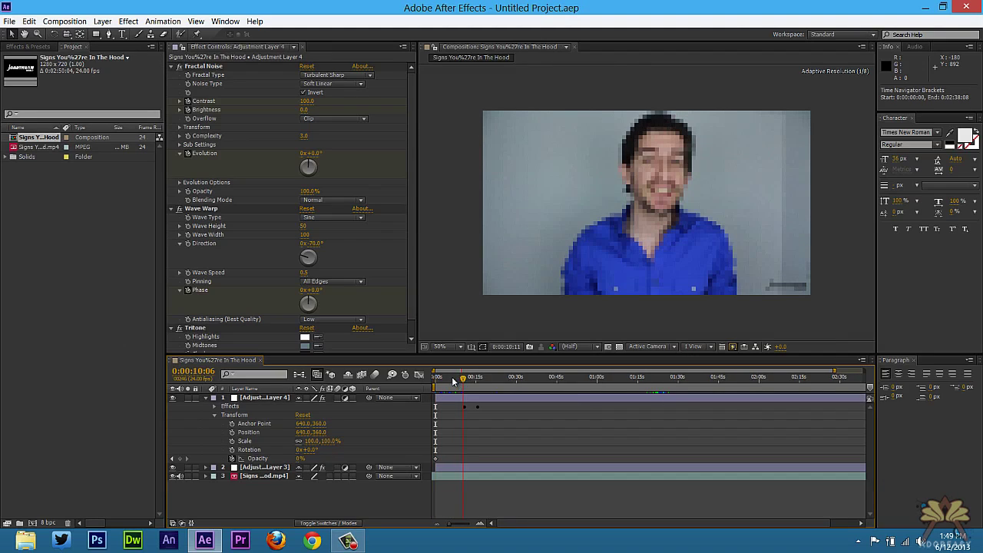
Step: Add Opacity keyframes that hold 0% on the smoke adjustment layer at 0:00:02:07 and 0:00:06:20
{"action": "left_click_drag", "start_coordinate": [453, 381], "coordinate": [442, 377]}
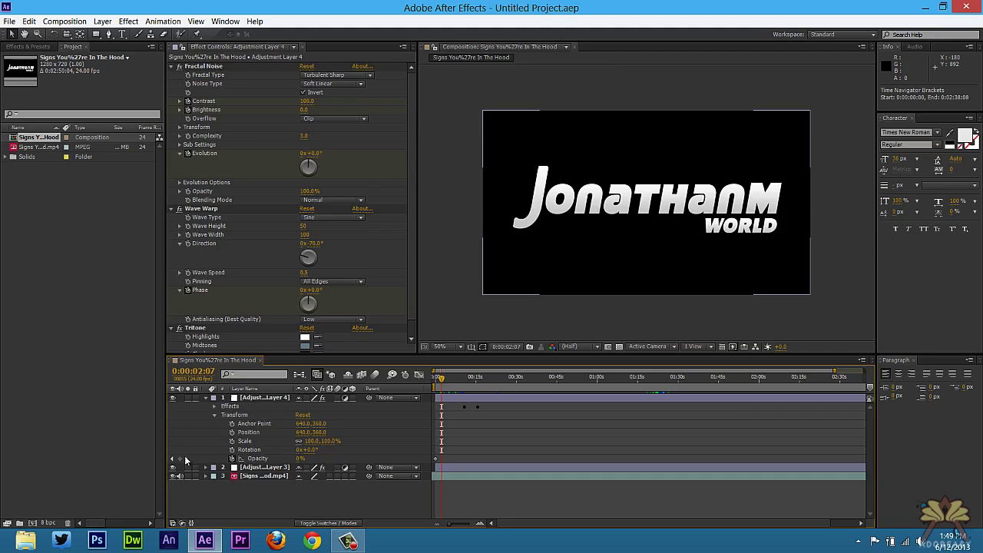
{"action": "left_click", "coordinate": [179, 459]}
{"action": "left_click_drag", "start_coordinate": [442, 378], "coordinate": [454, 380]}
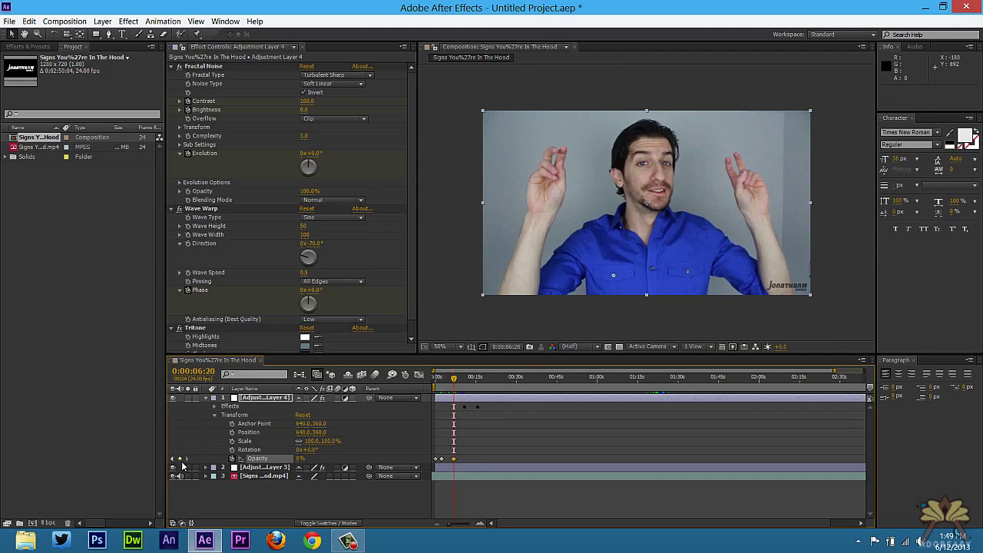
Step: Set the smoke adjustment layer's Opacity to 100% at 0:00:12:04
{"action": "left_click_drag", "start_coordinate": [455, 383], "coordinate": [468, 380]}
{"action": "left_click", "coordinate": [305, 458]}
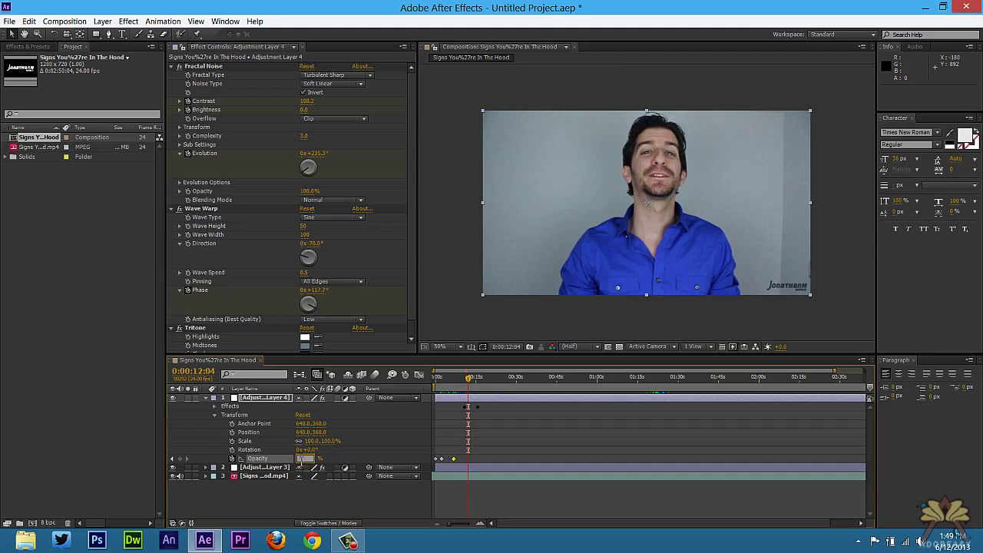
{"action": "type", "text": "100"}
{"action": "key", "text": "Return"}
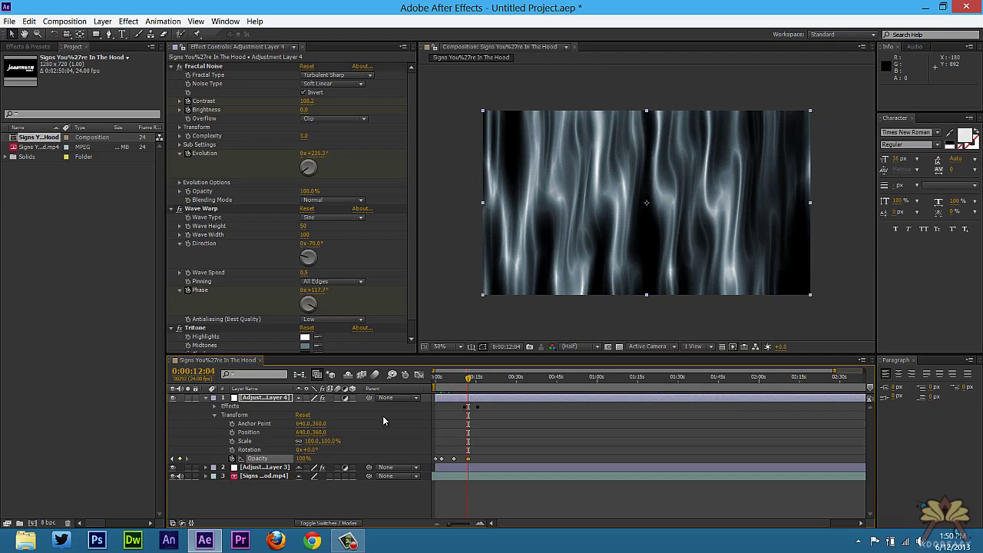
Step: Set the blending mode of the Fractal Noise effect to Multiply
{"action": "scroll", "coordinate": [338, 192], "scroll_direction": "down", "scroll_amount": 1}
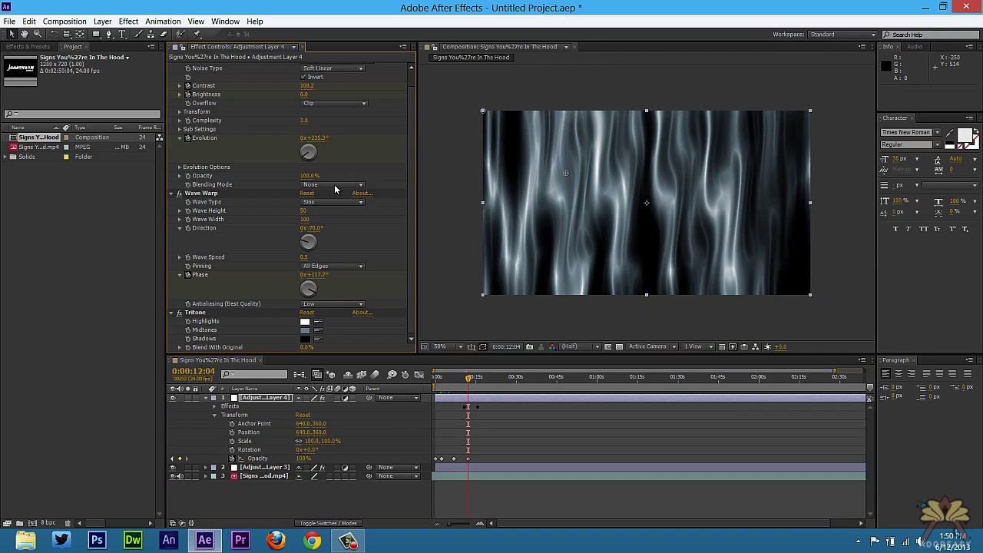
{"action": "left_click", "coordinate": [336, 186]}
{"action": "left_click", "coordinate": [332, 237]}
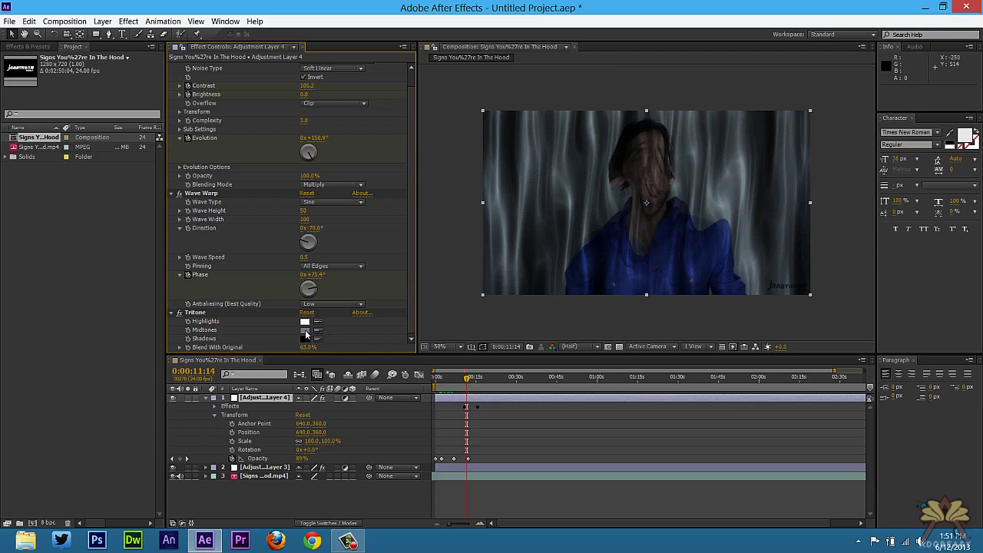
Step: Change the Tritone midtones to bright blue 009DF4 and set the Fractal Noise blending mode to Soft Light
{"action": "left_click", "coordinate": [305, 331]}
{"action": "left_click", "coordinate": [498, 208]}
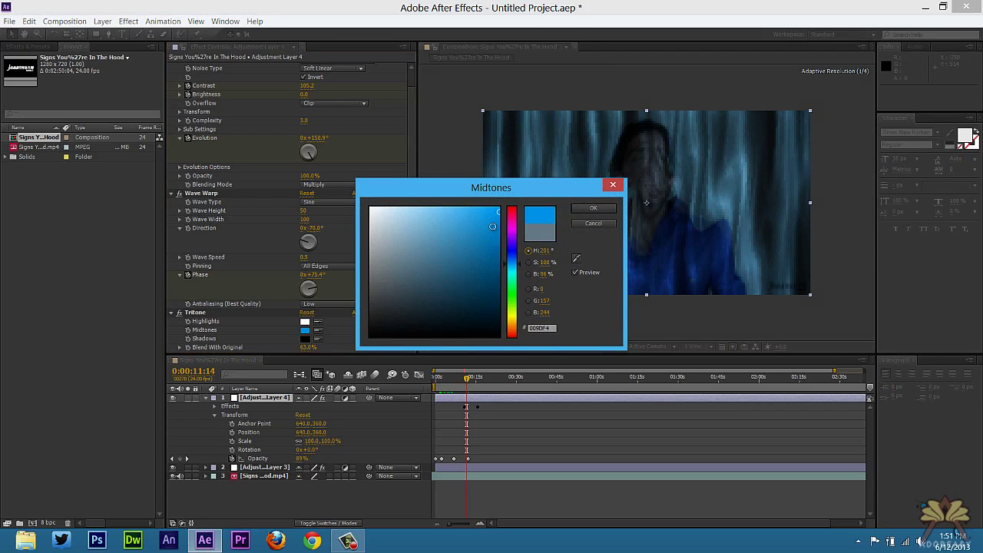
{"action": "left_click", "coordinate": [590, 209]}
{"action": "left_click", "coordinate": [331, 186]}
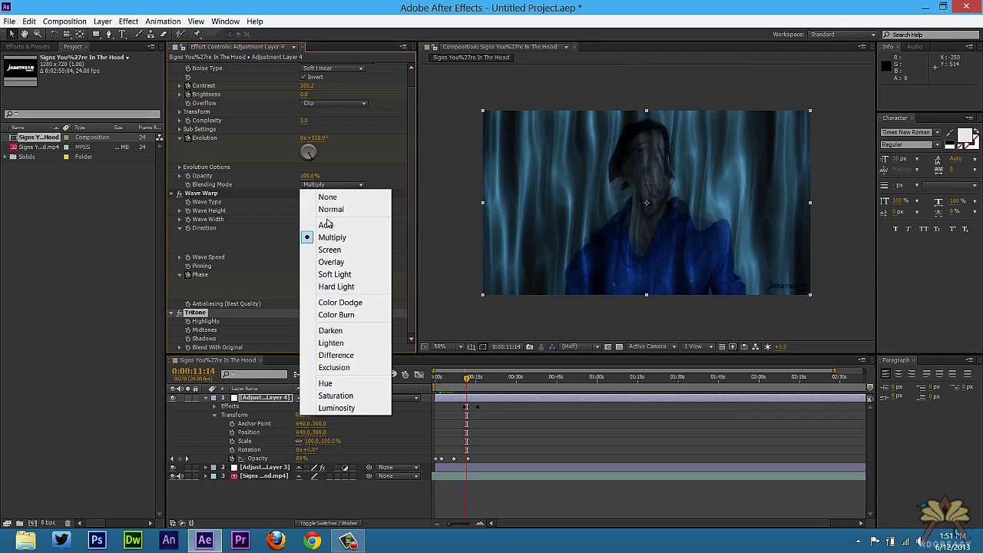
{"action": "left_click", "coordinate": [334, 275]}
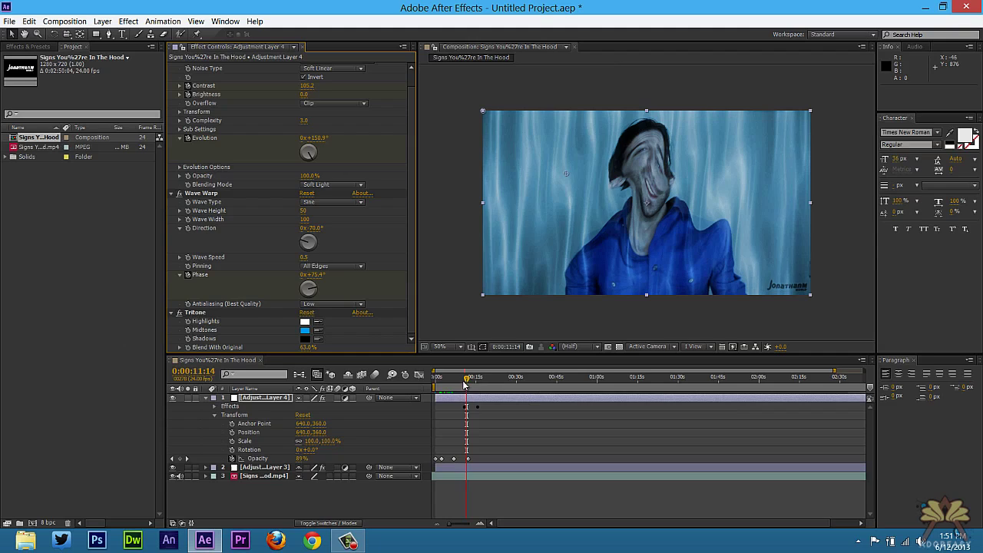
Step: Preview the recoloured smoke effect up to about 0:00:15:07, and move the current time to 0:00:27:08
{"action": "left_click_drag", "start_coordinate": [464, 384], "coordinate": [474, 386]}
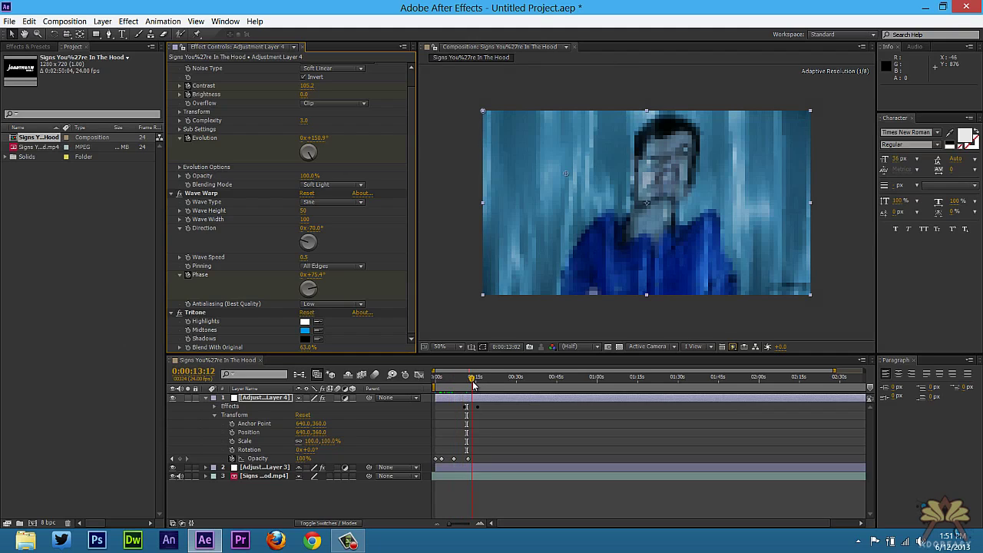
{"action": "key", "text": "space"}
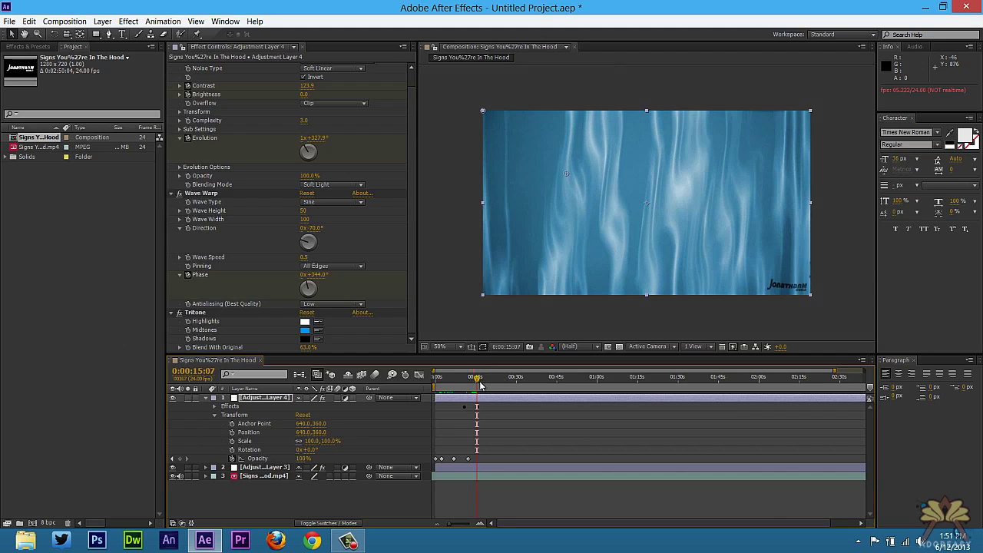
{"action": "left_click", "coordinate": [508, 378]}
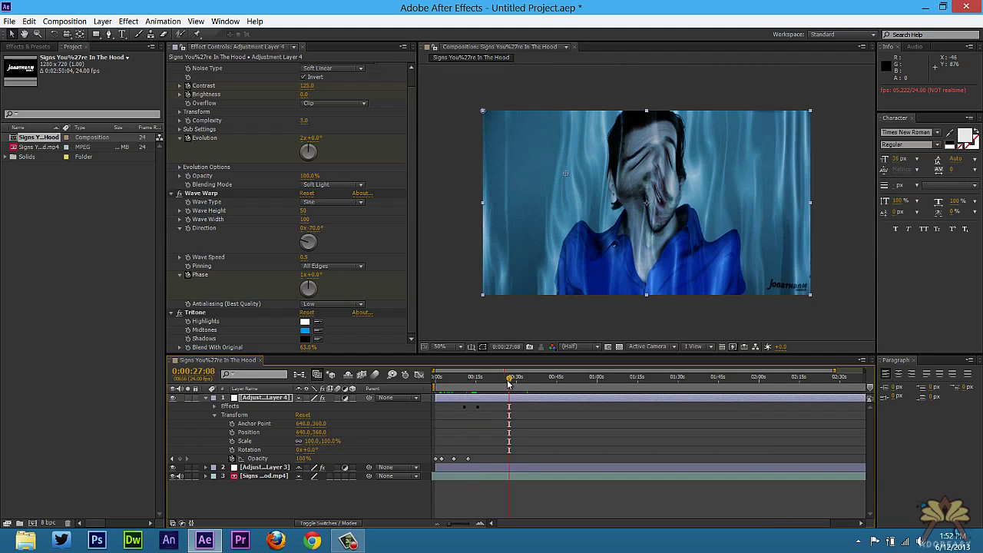